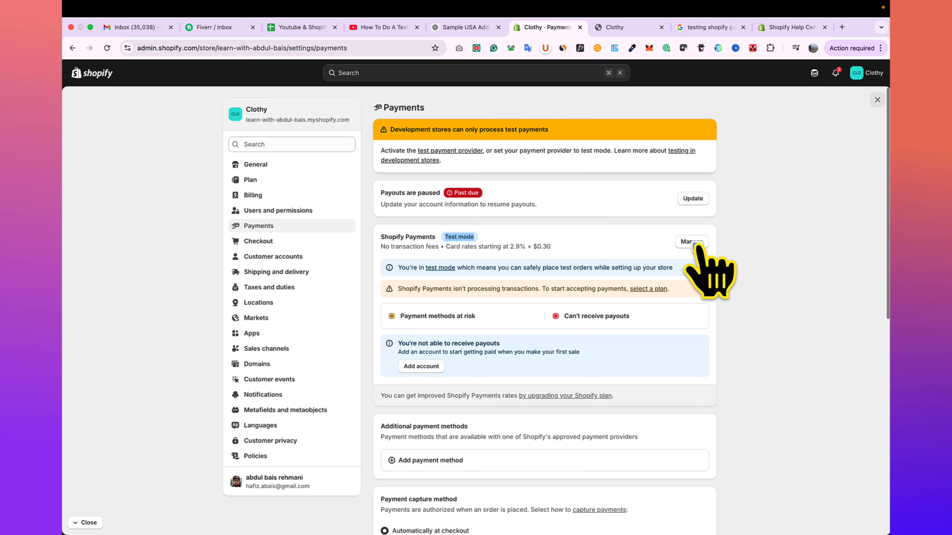
- Open the Shopify Payments management page and check that test mode is turned on
click(692, 242)
scroll(684, 382, down, 5)
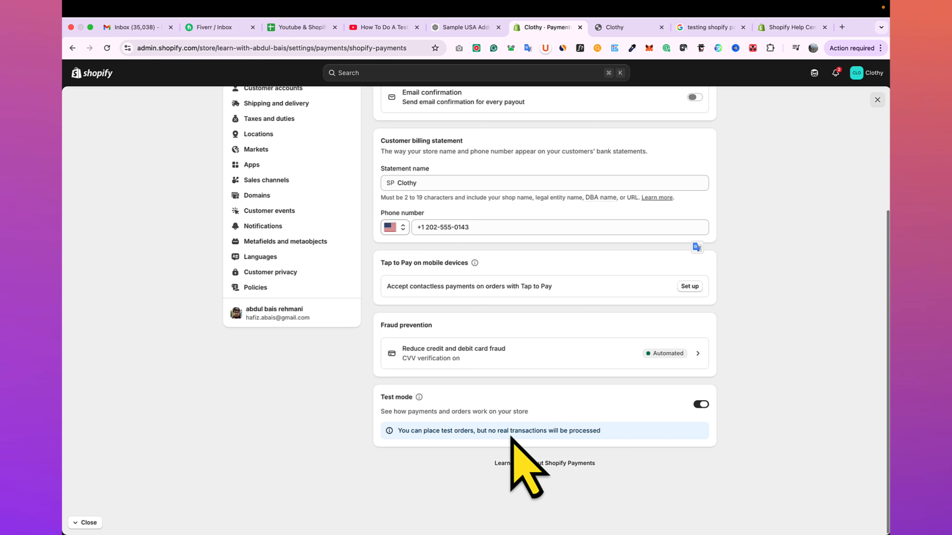
scroll(429, 143, up, 5)
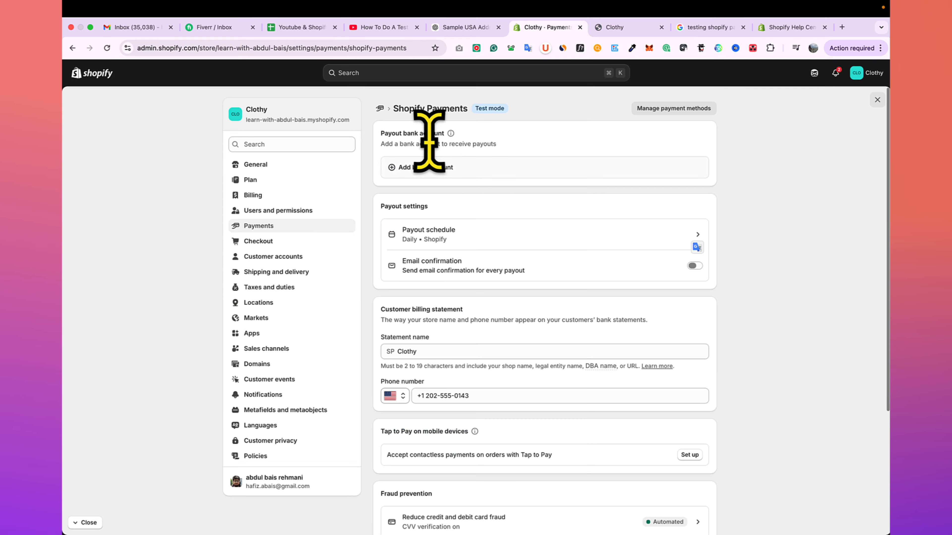
- Switch to the Clothy storefront, add the red Custom T-Shirt to the cart and proceed to checkout
click(622, 28)
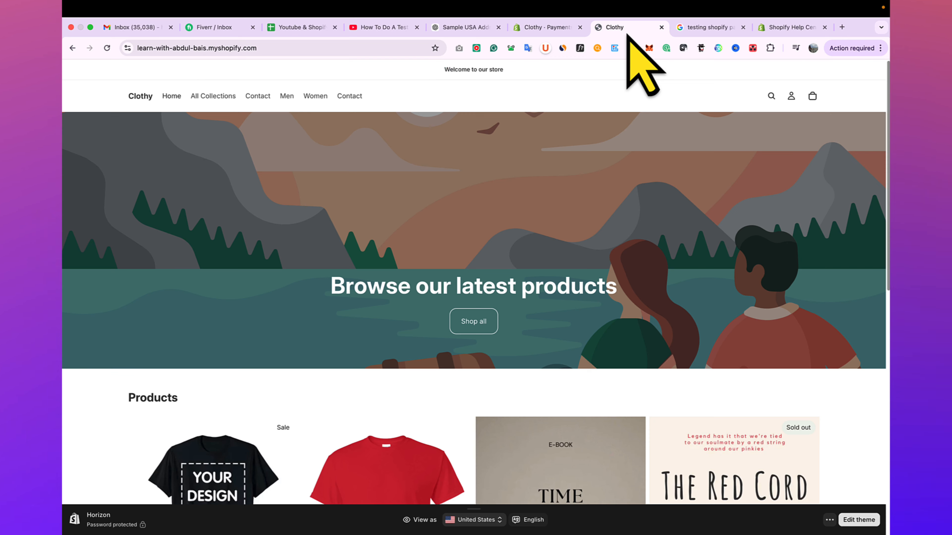
scroll(500, 210, down, 5)
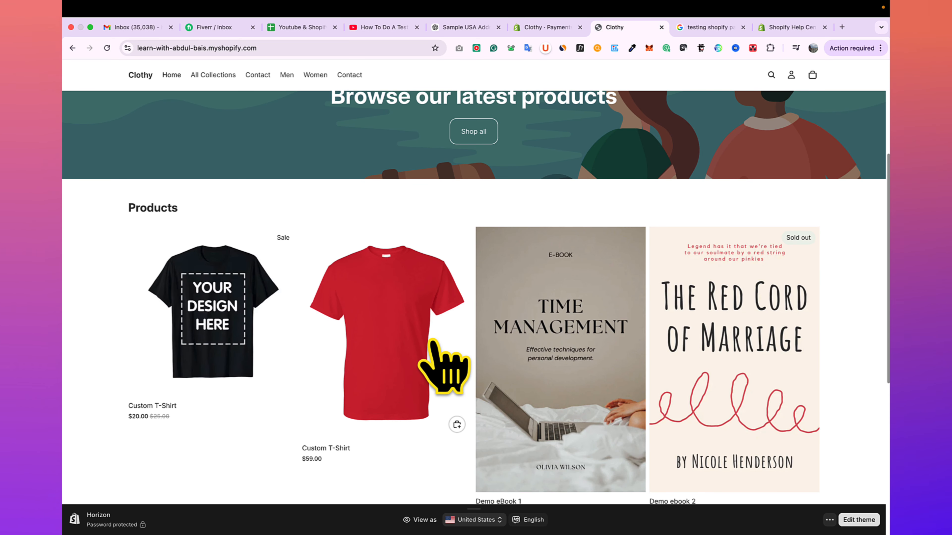
click(432, 341)
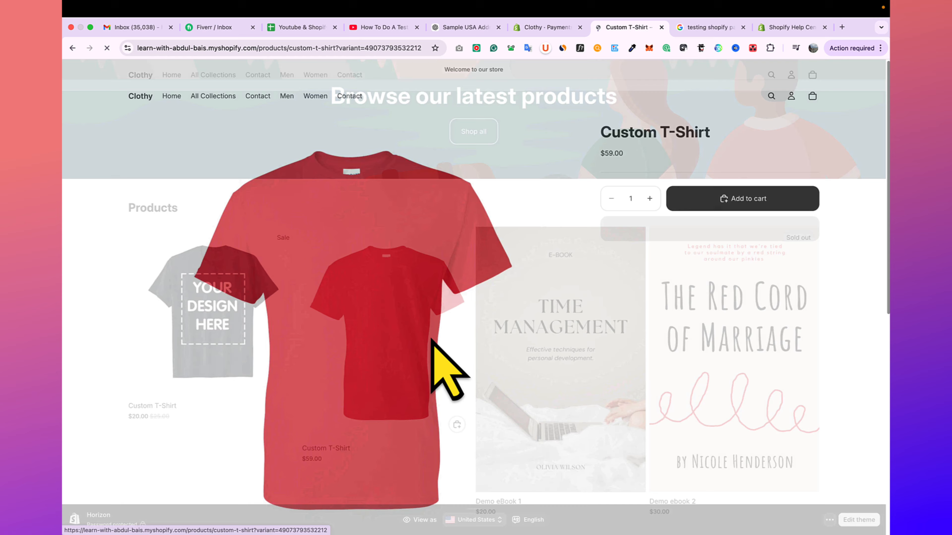
click(715, 369)
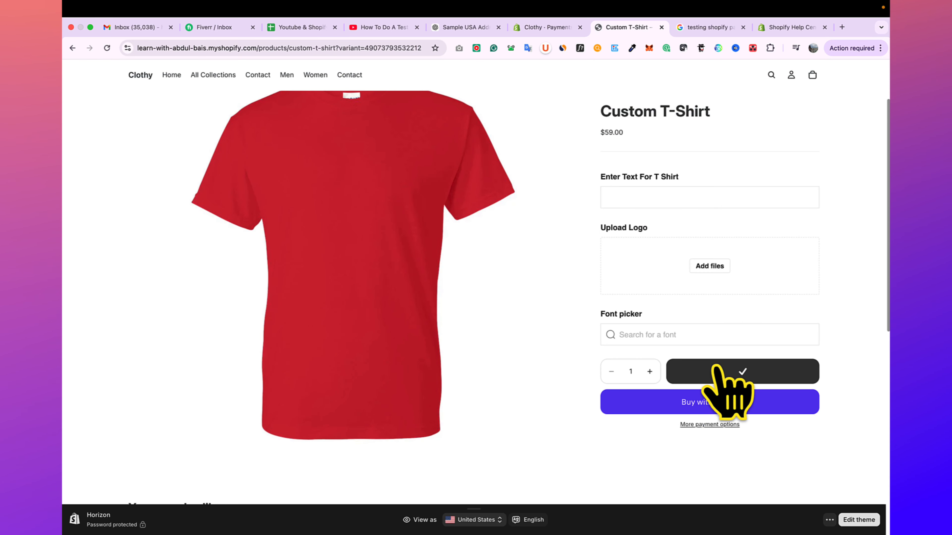
click(812, 75)
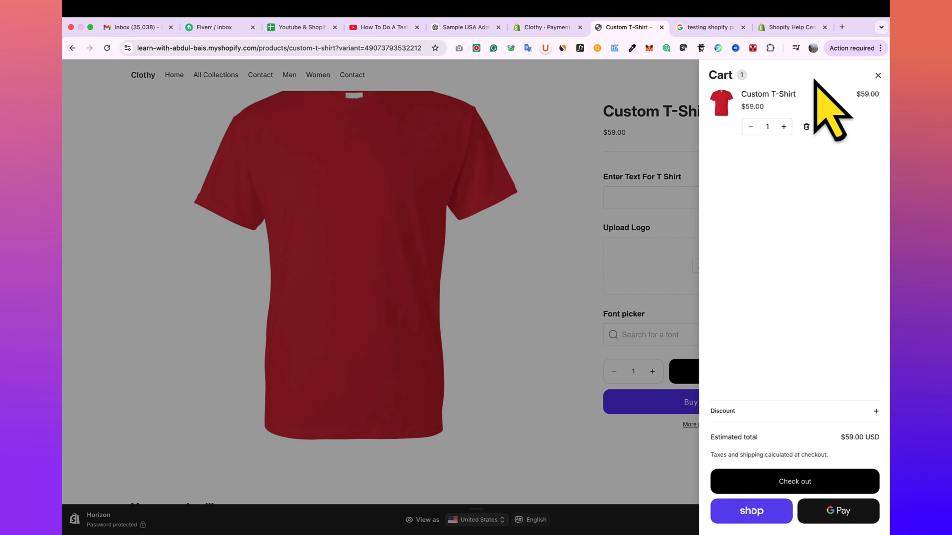
click(798, 483)
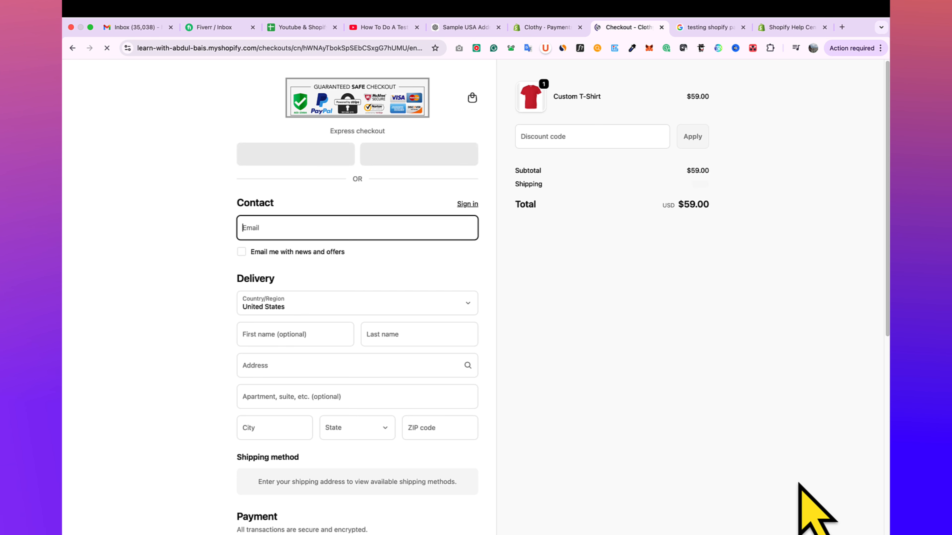
- Fill in the customer's first name, last name and delivery address, using a suggested address to complete the location details
click(312, 334)
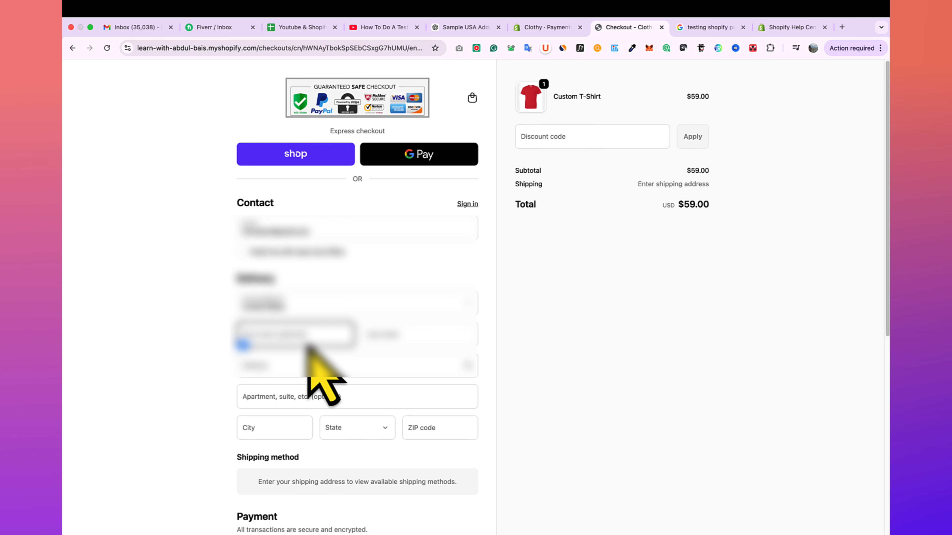
click(442, 330)
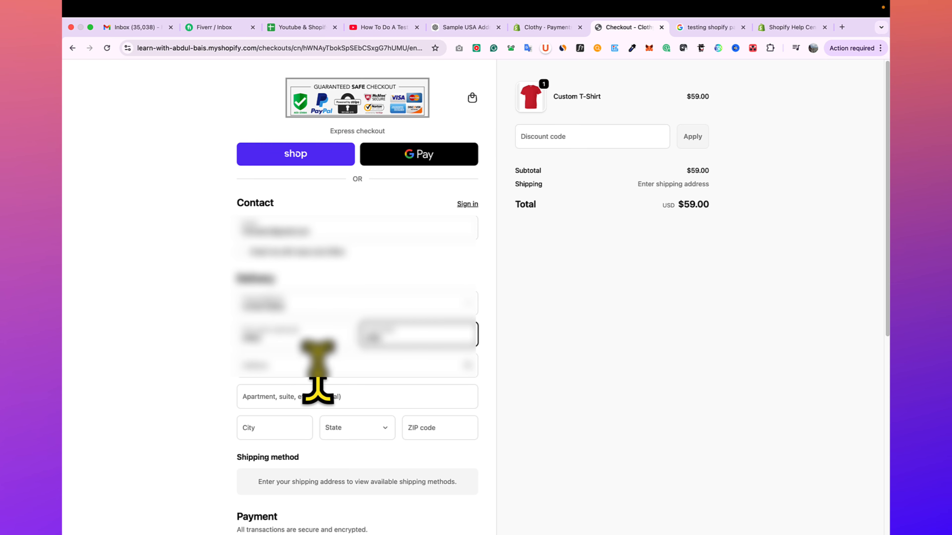
click(319, 372)
click(343, 406)
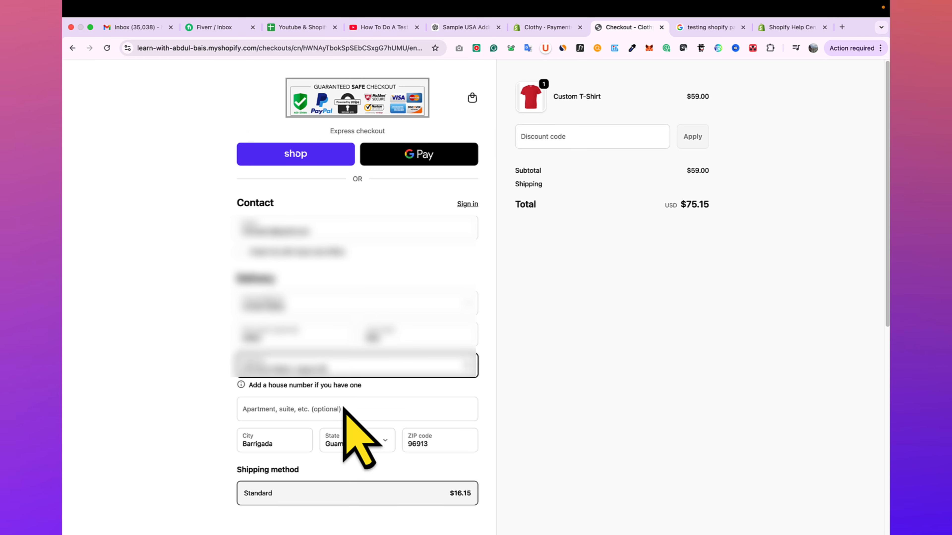
scroll(351, 436, down, 5)
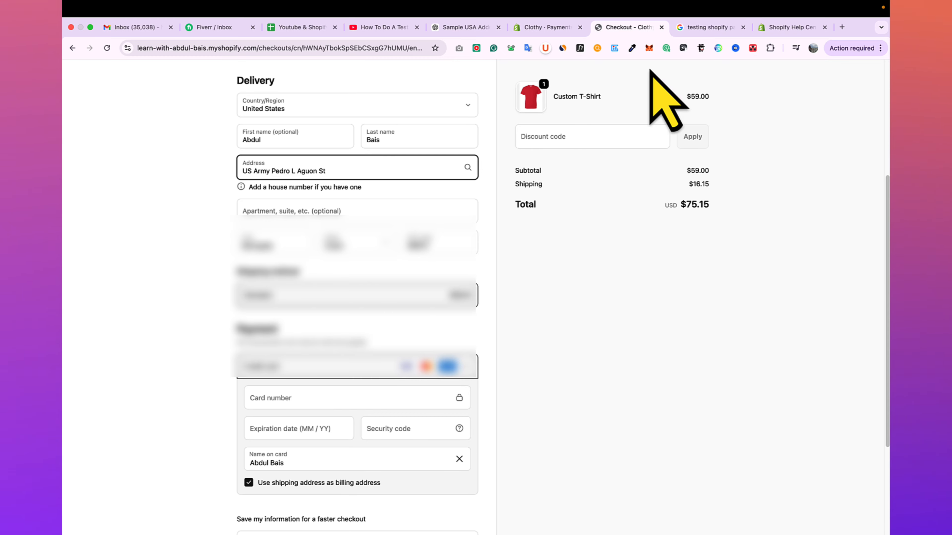
- Open the Shopify Help Center article on testing Shopify Payments and locate the instructions for simulating successful transactions
click(708, 27)
click(256, 84)
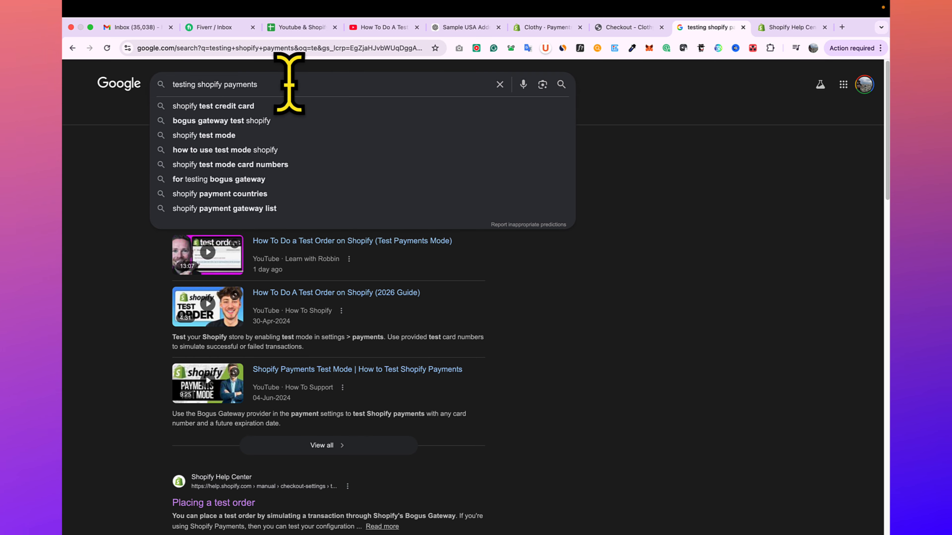
click(137, 130)
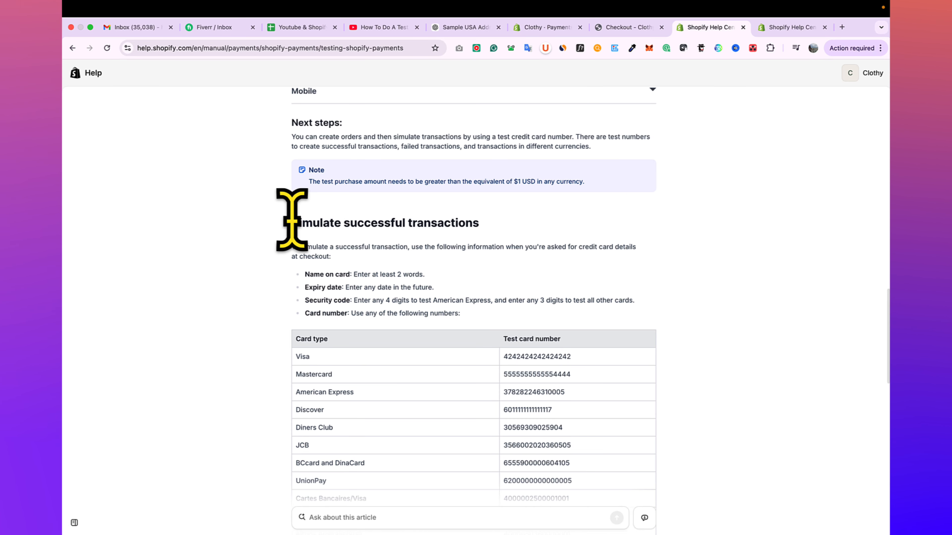
drag(292, 221, 479, 224)
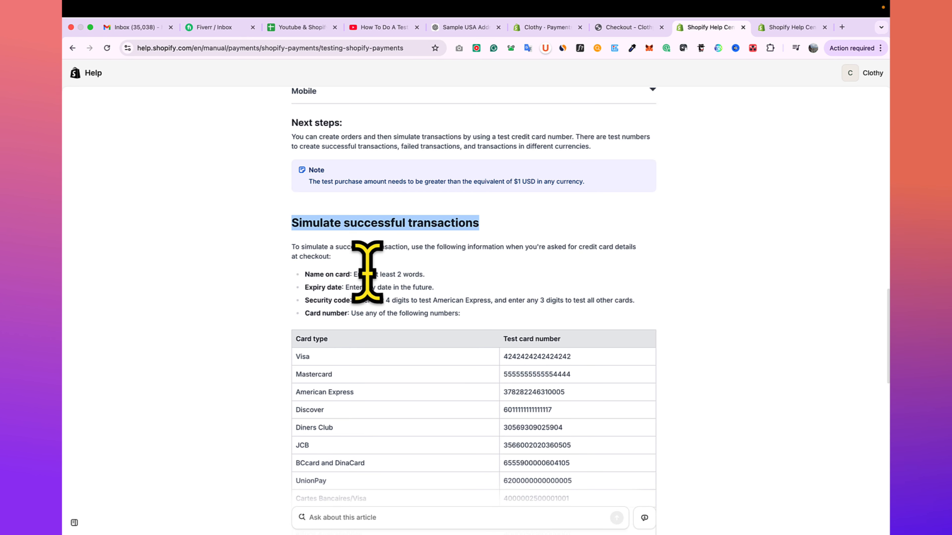
- Enter the expiration date 12/27 and a three-digit card security code at checkout, following the help article's rules
click(627, 27)
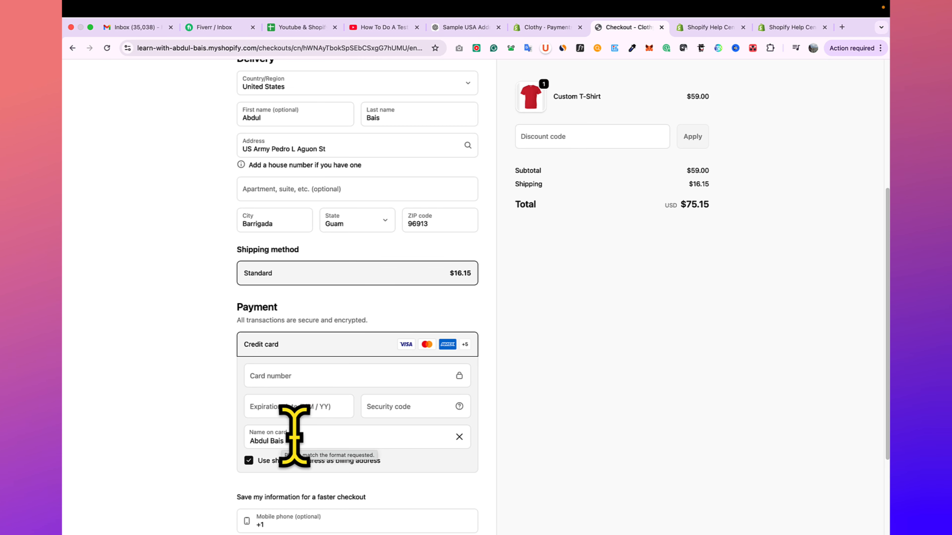
click(715, 28)
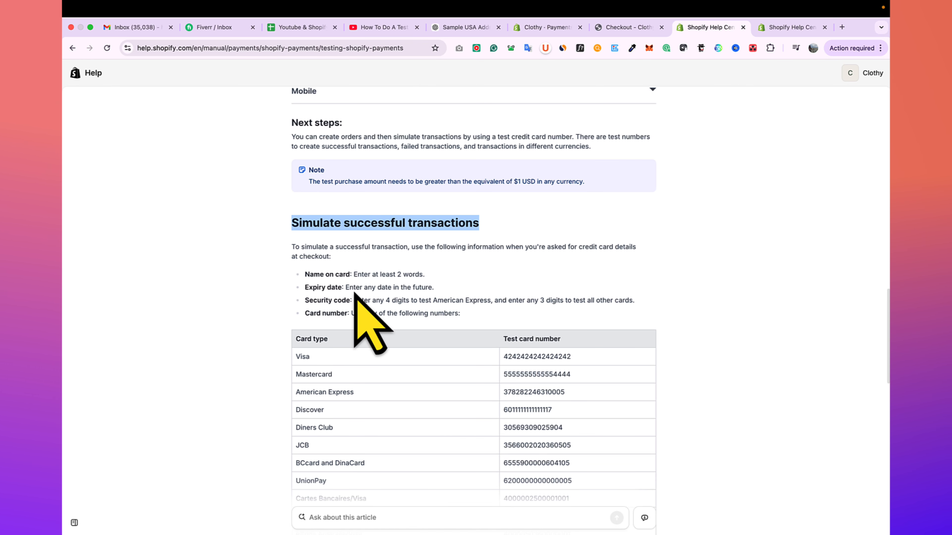
click(629, 28)
text(2 / 27)
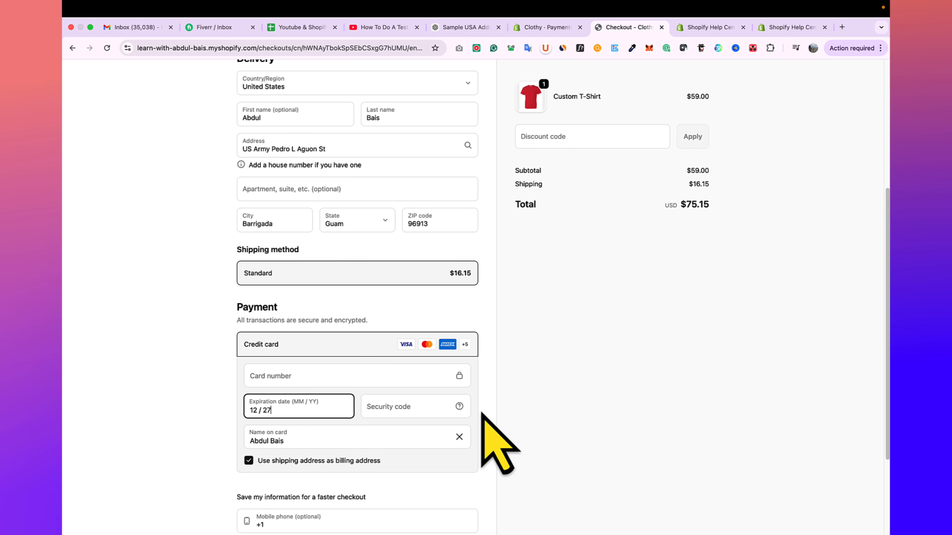
key(ctrl+Tab)
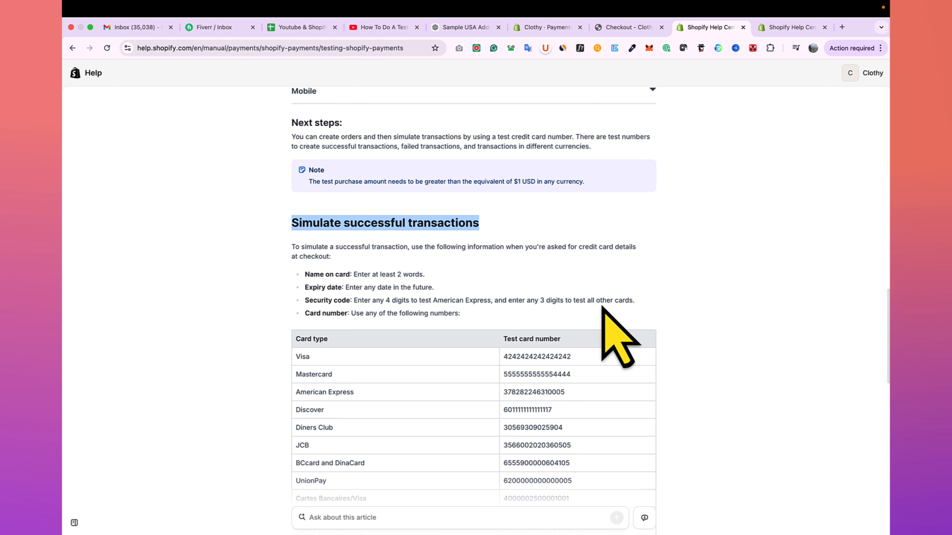
click(629, 27)
click(311, 377)
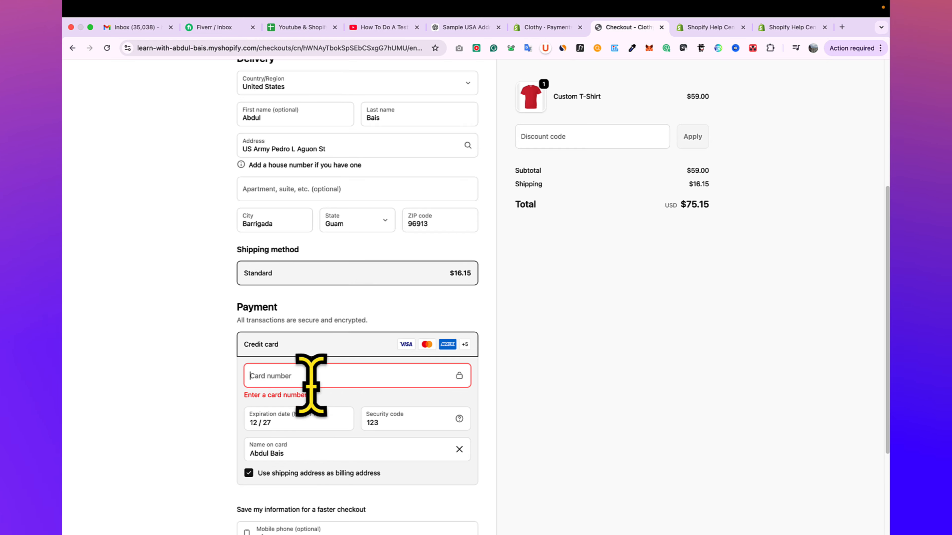
click(390, 427)
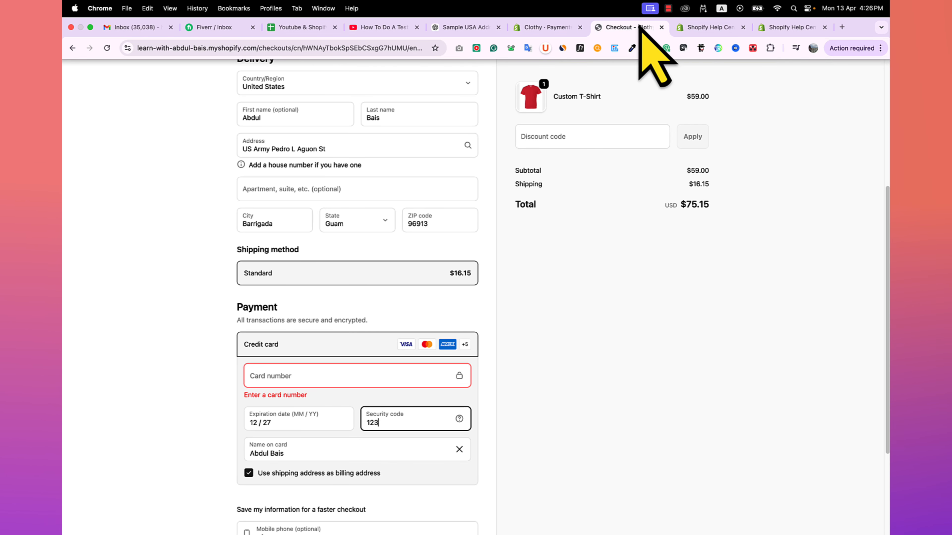
- Copy the Visa test card number from the help article's successful transactions table into the checkout's card number field
click(682, 28)
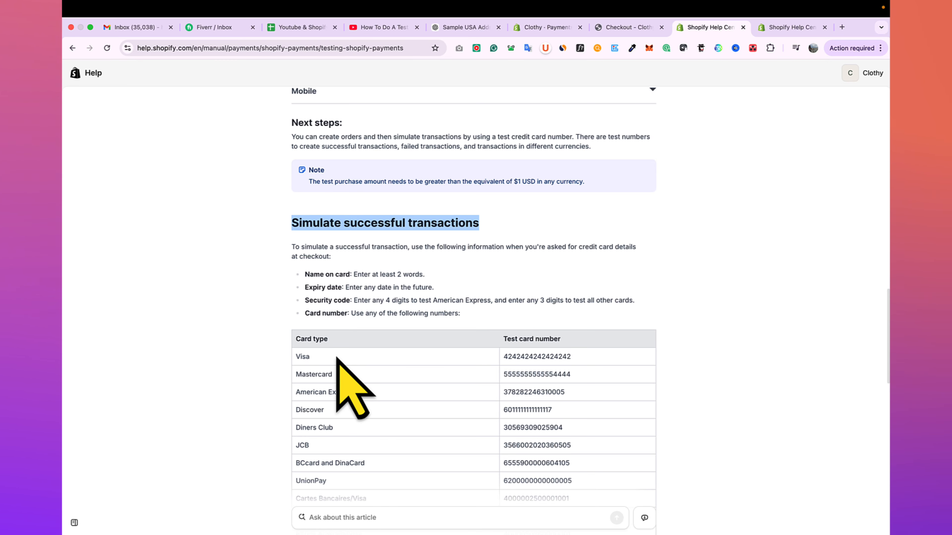
scroll(317, 348, down, 2)
scroll(317, 349, down, 3)
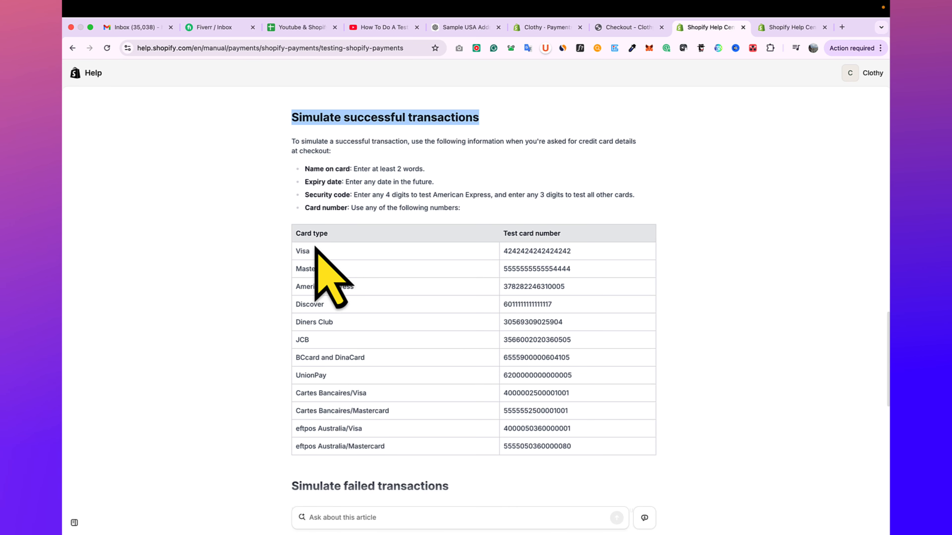
drag(570, 269, 508, 269)
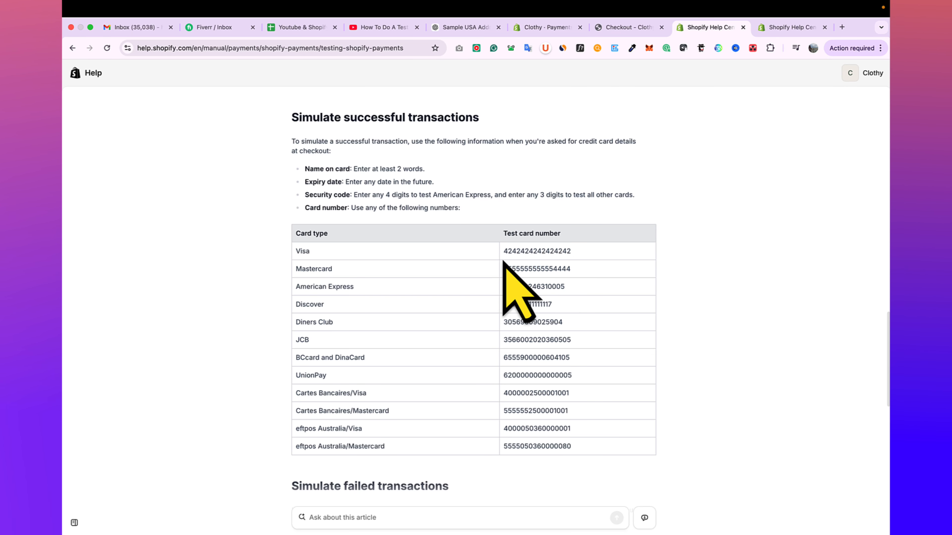
drag(503, 252, 606, 250)
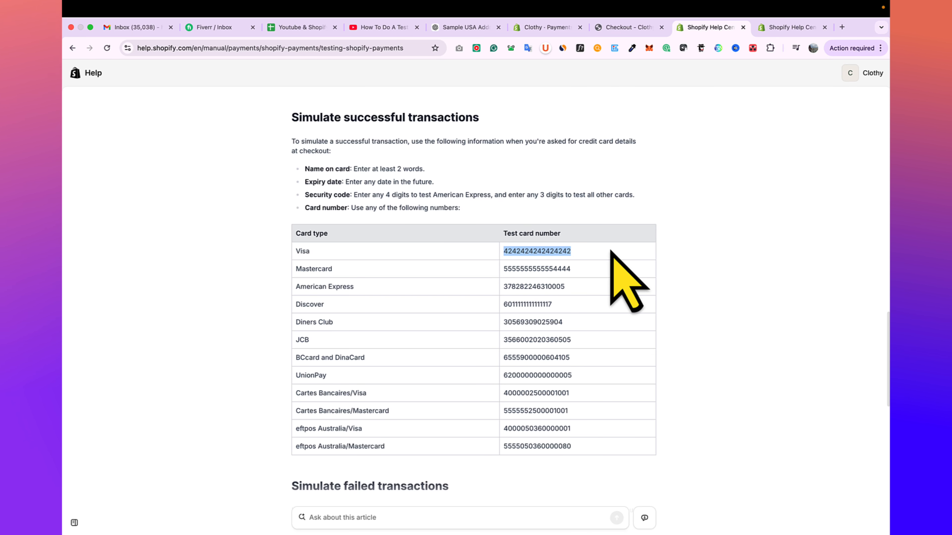
click(633, 28)
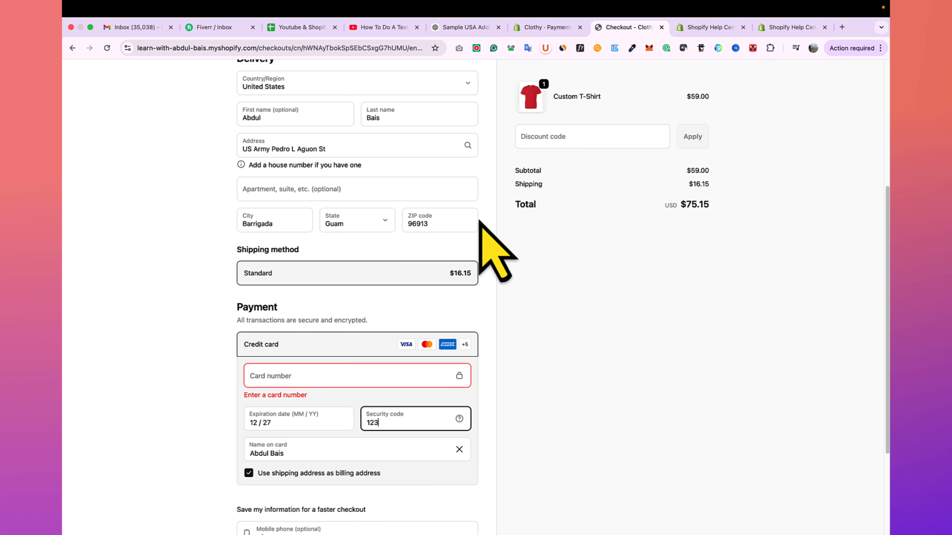
click(308, 376)
key(super+v)
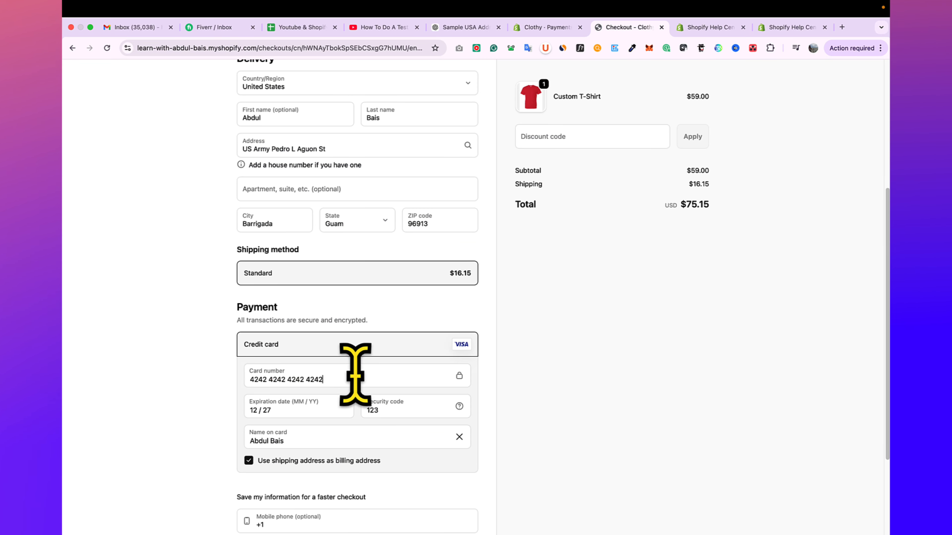
- Review the help article's test card numbers for simulating successful and failed transactions
click(694, 24)
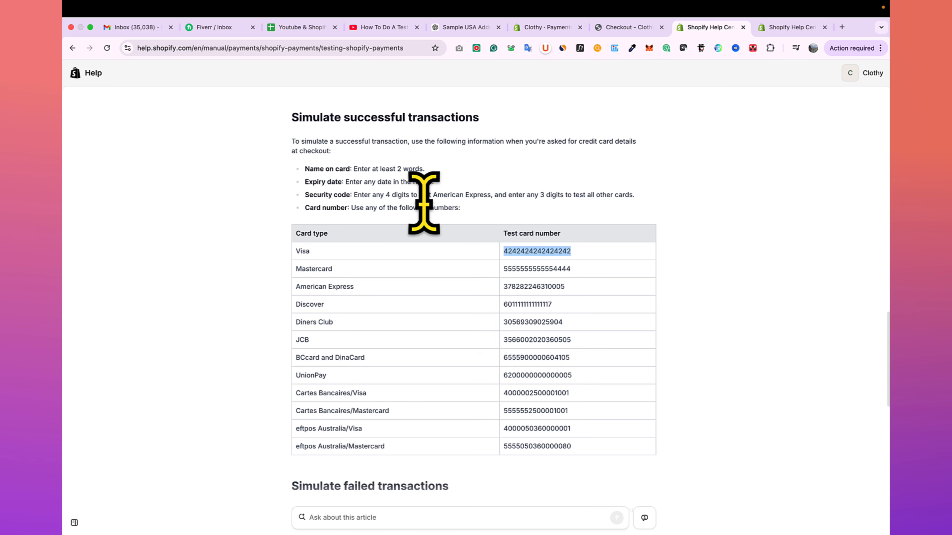
scroll(424, 202, up, 1)
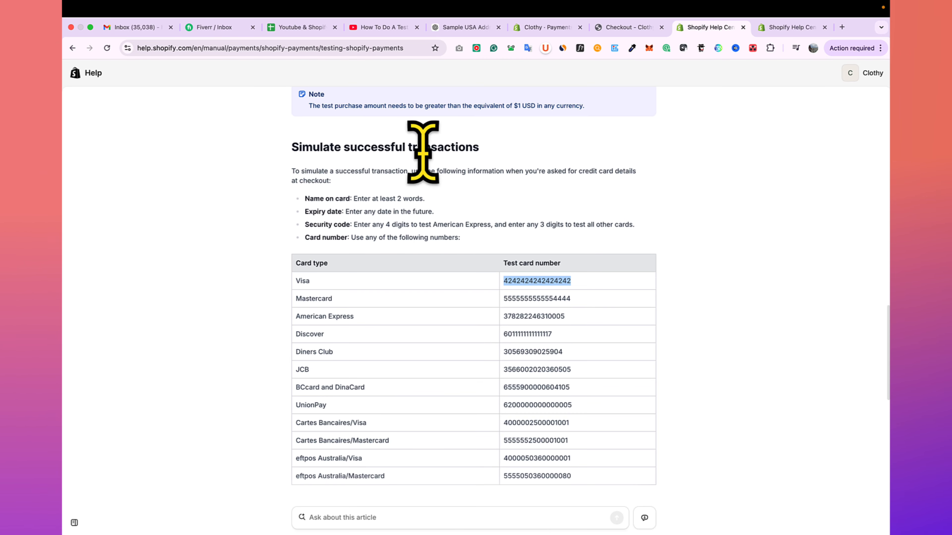
scroll(380, 212, down, 9)
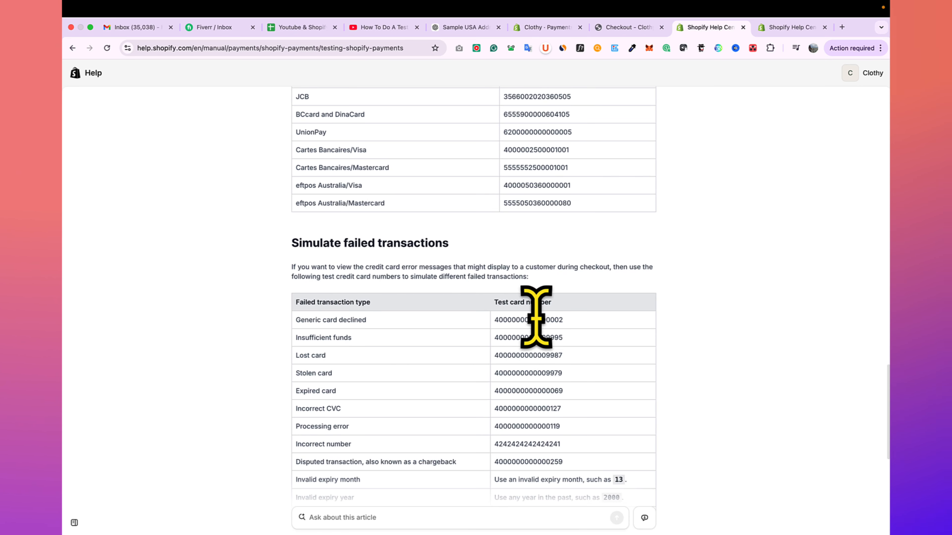
scroll(551, 337, down, 3)
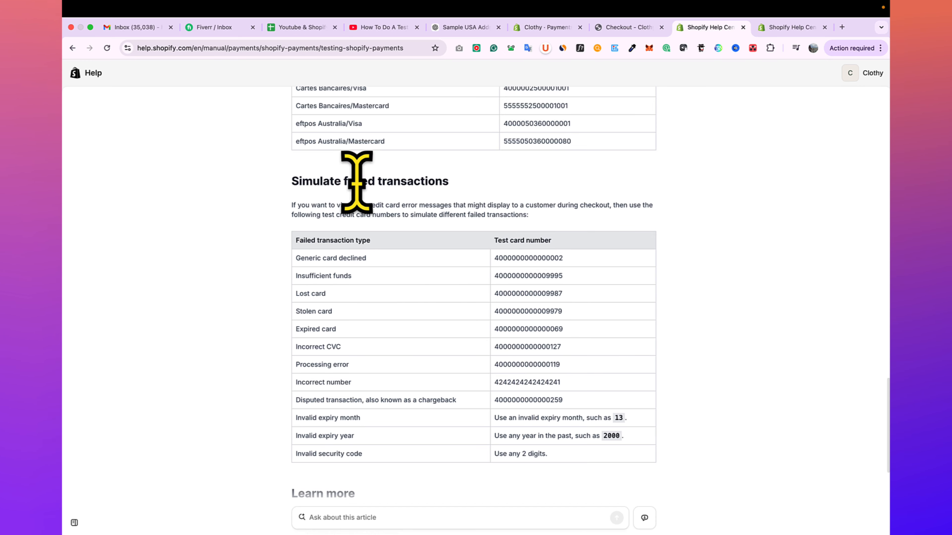
- Return to the checkout, submit the payment for the test order and highlight its confirmation number
scroll(459, 184, up, 15)
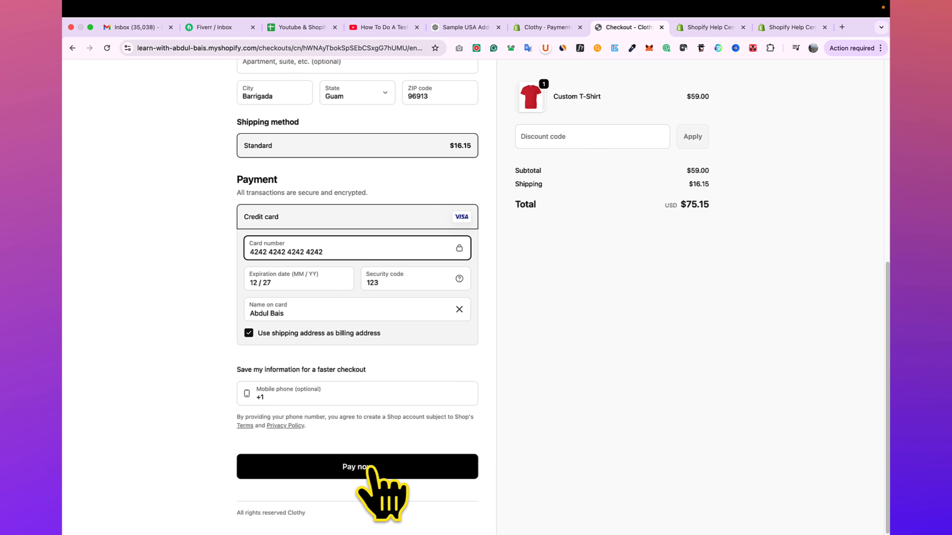
click(387, 464)
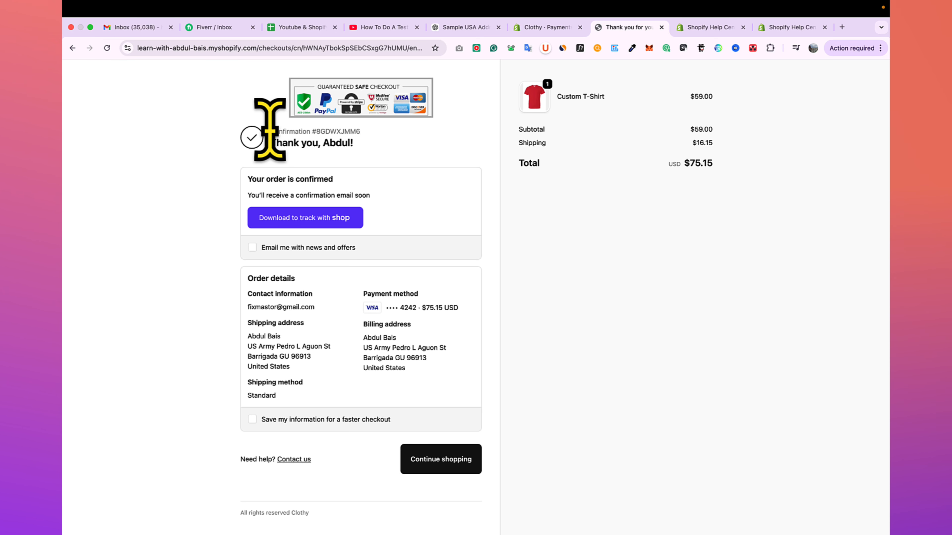
drag(262, 131, 371, 136)
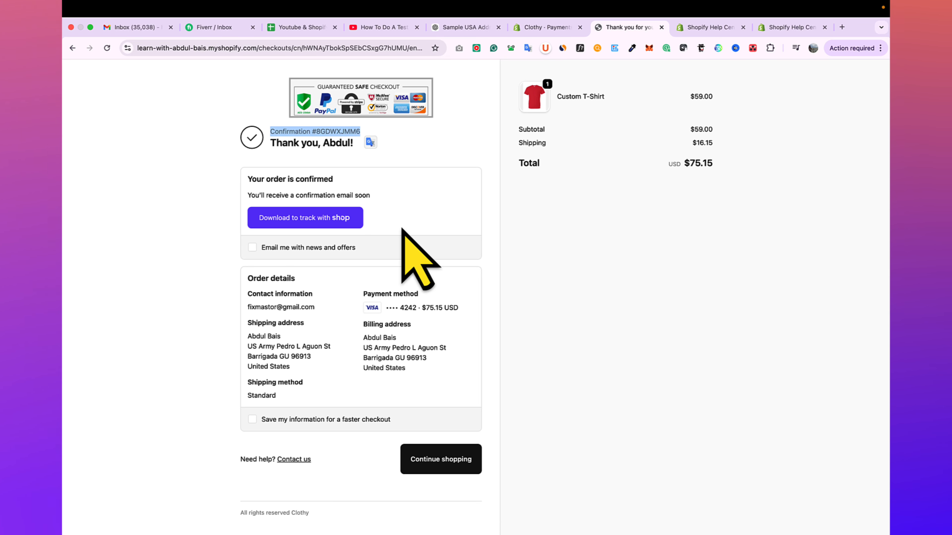
- Switch to the Shopify admin, leave the payment settings and open the orders list to check the test order
click(544, 28)
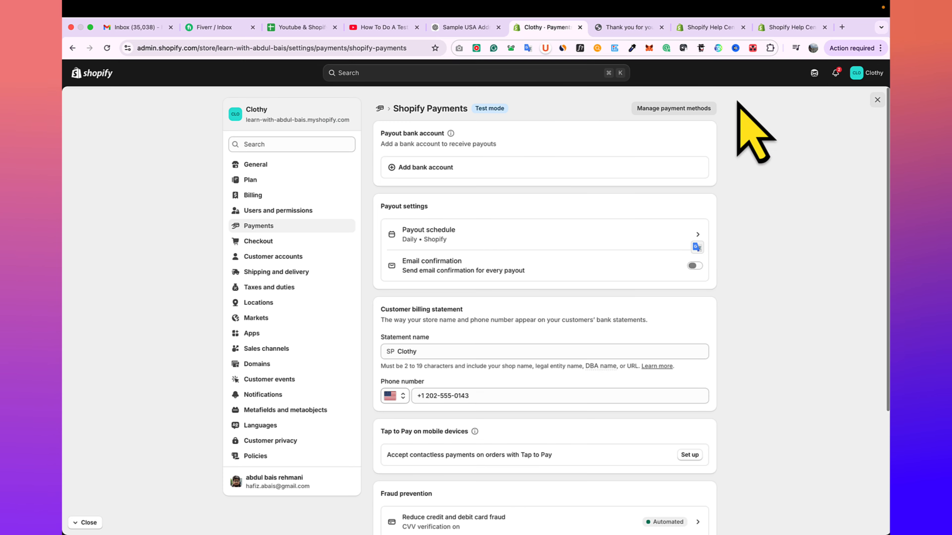
click(876, 100)
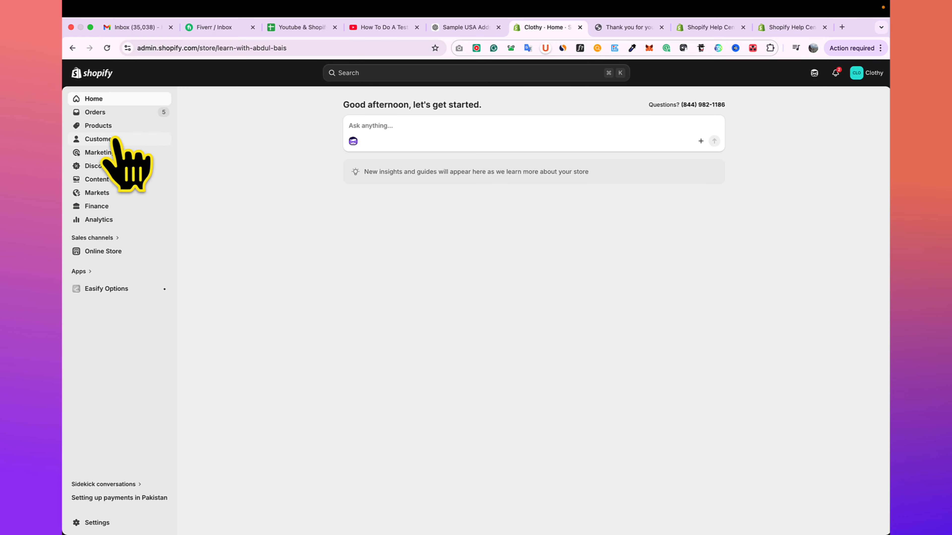
click(109, 116)
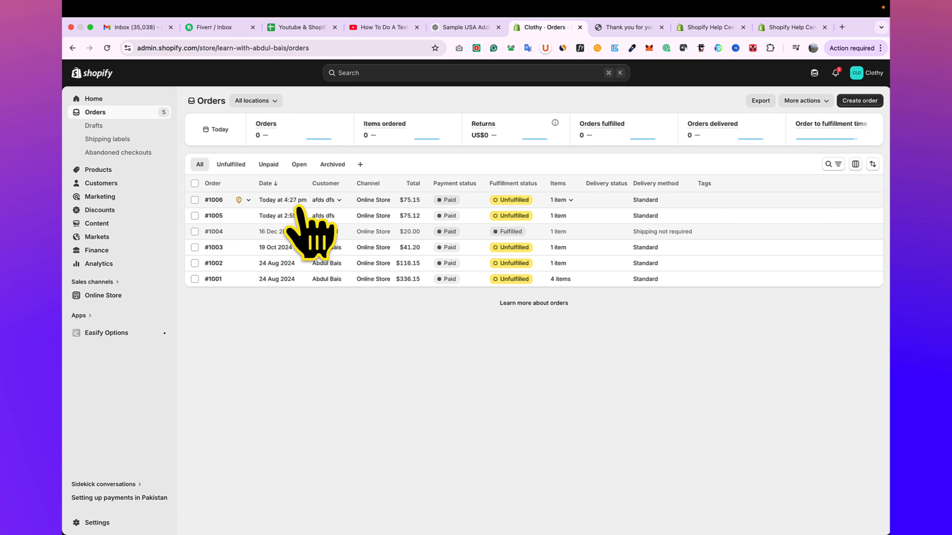
- Open the newest order's details from the orders list
click(292, 204)
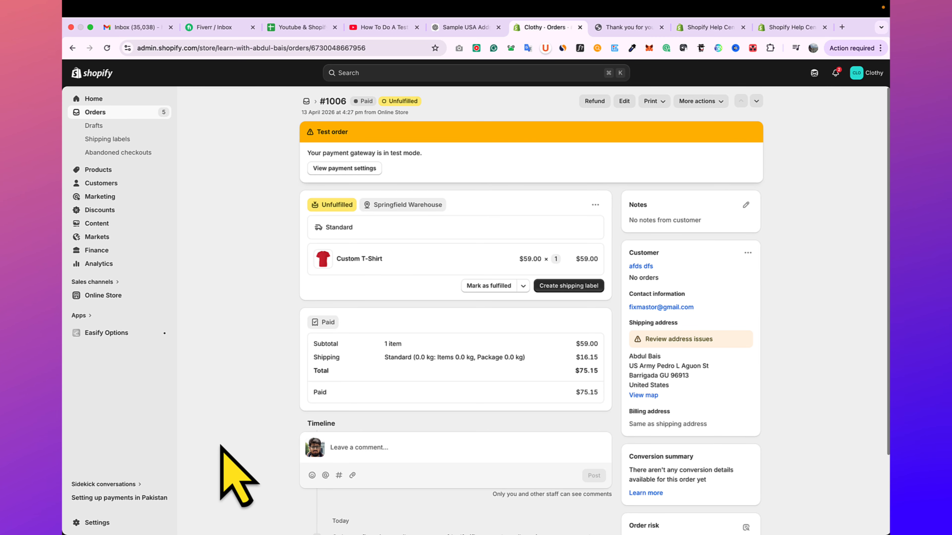
- Go to the store's payment settings and open the payment method management of Shopify Payments
click(97, 525)
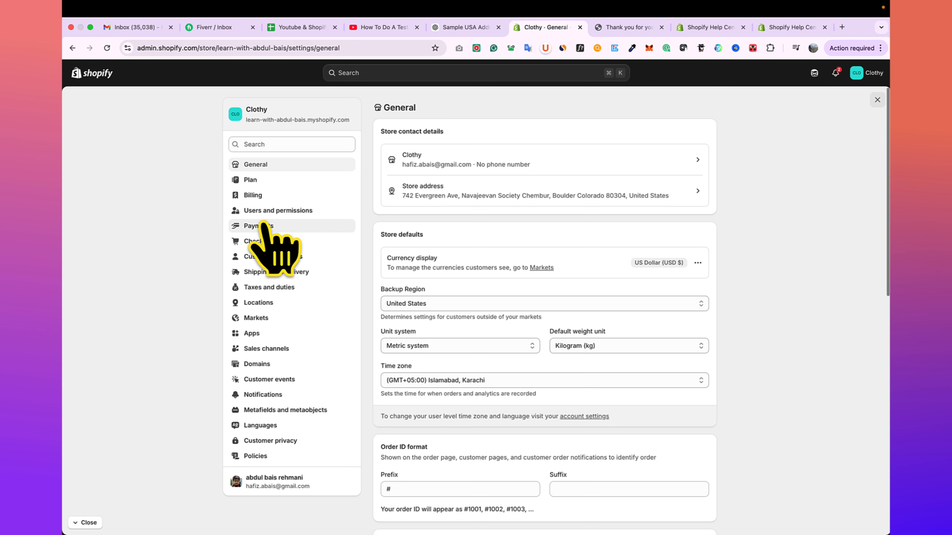
click(265, 225)
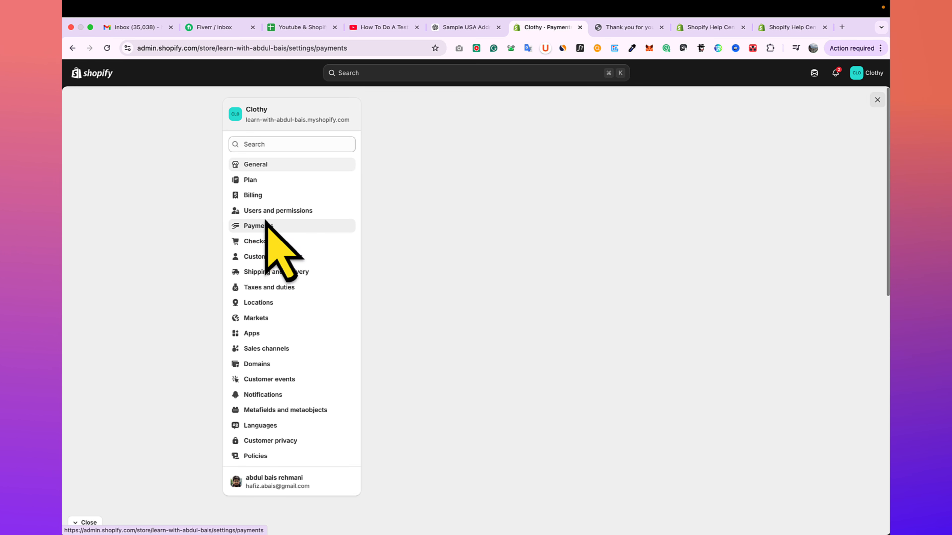
click(691, 242)
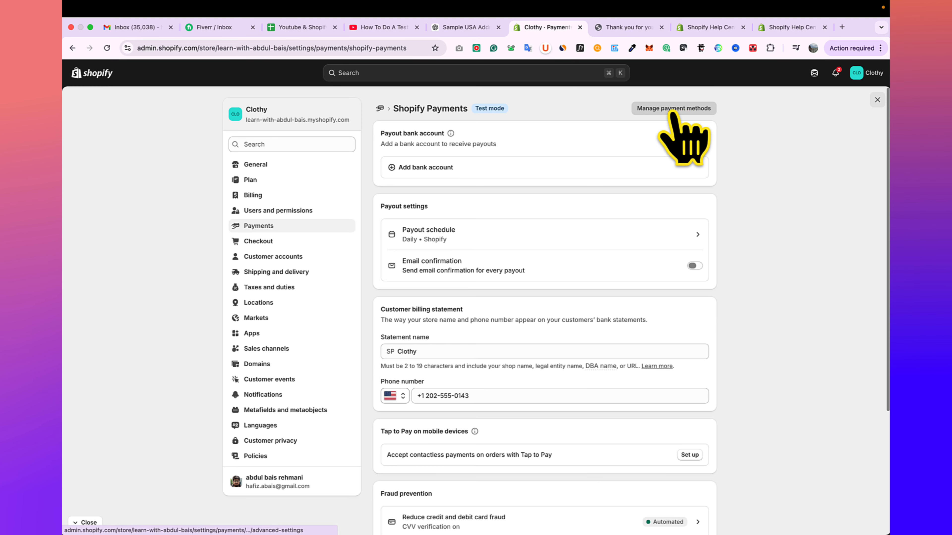
click(672, 113)
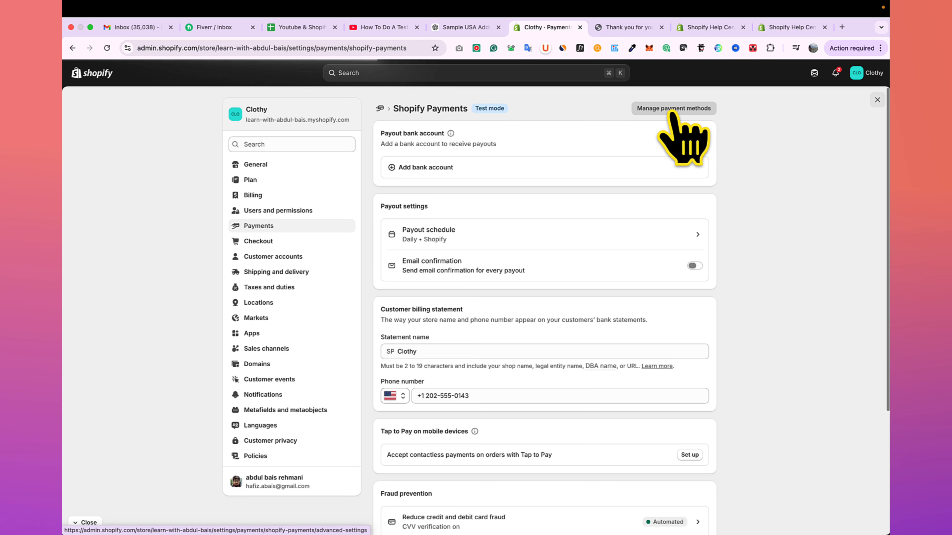
- Deactivate Shopify Payments, giving "Payout times are too slow" as the reason
scroll(652, 181, down, 15)
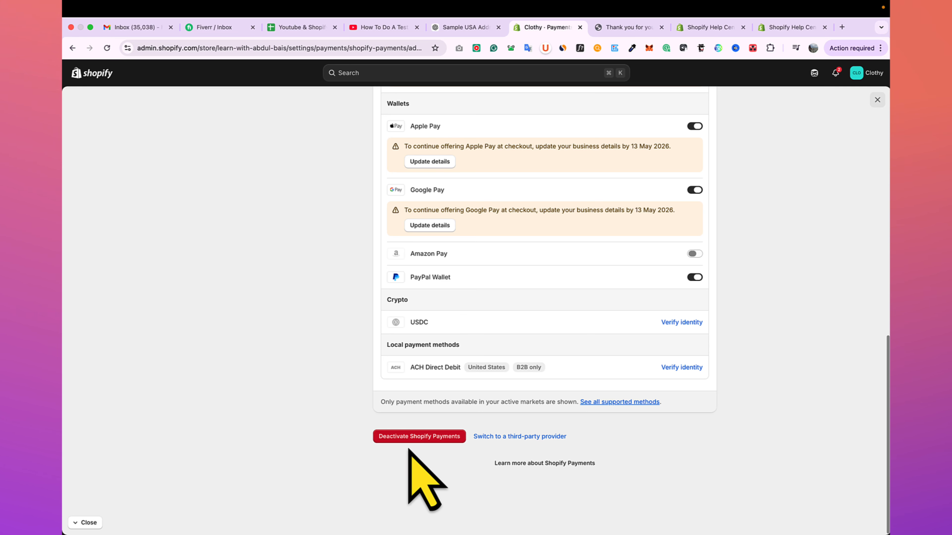
click(432, 437)
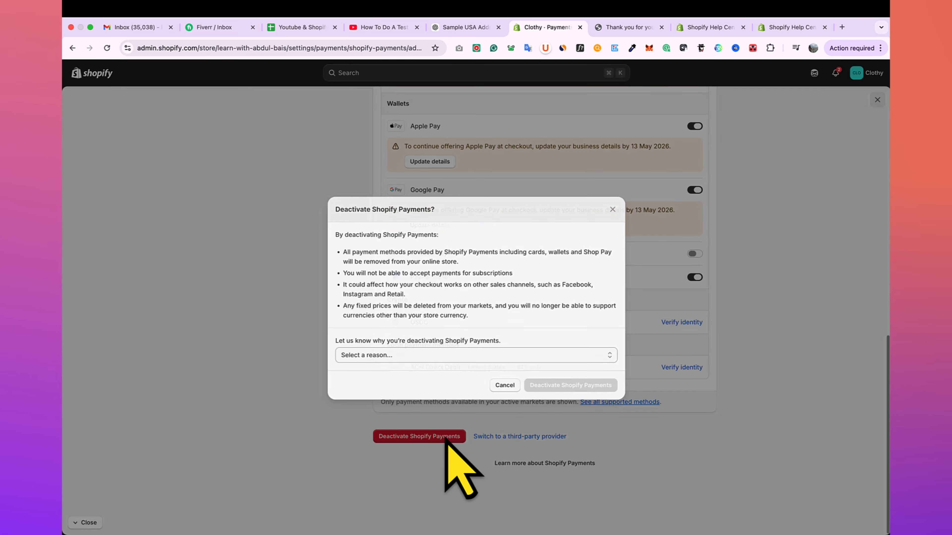
click(442, 352)
click(435, 345)
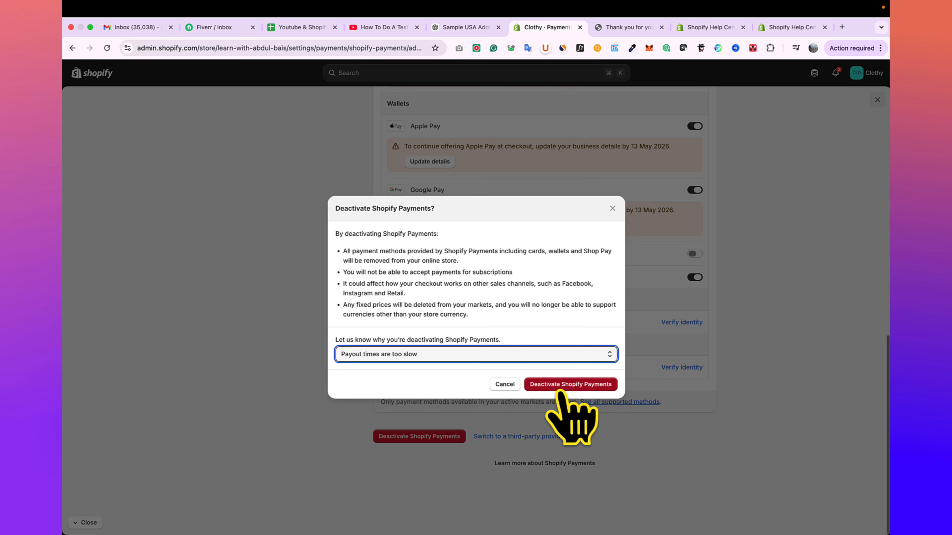
click(563, 386)
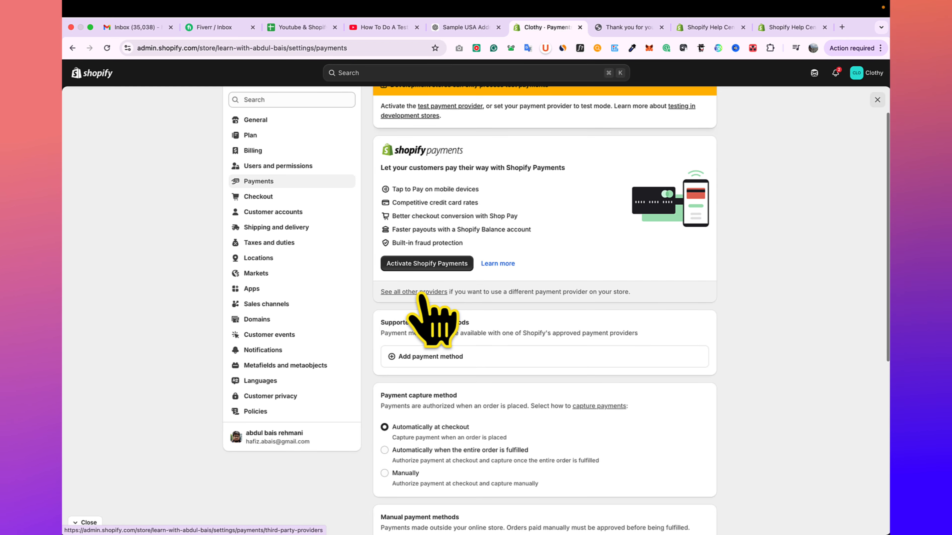
- Activate "(for testing) Bogus Gateway" from the third-party payment providers and open its management page with the test codes
click(420, 294)
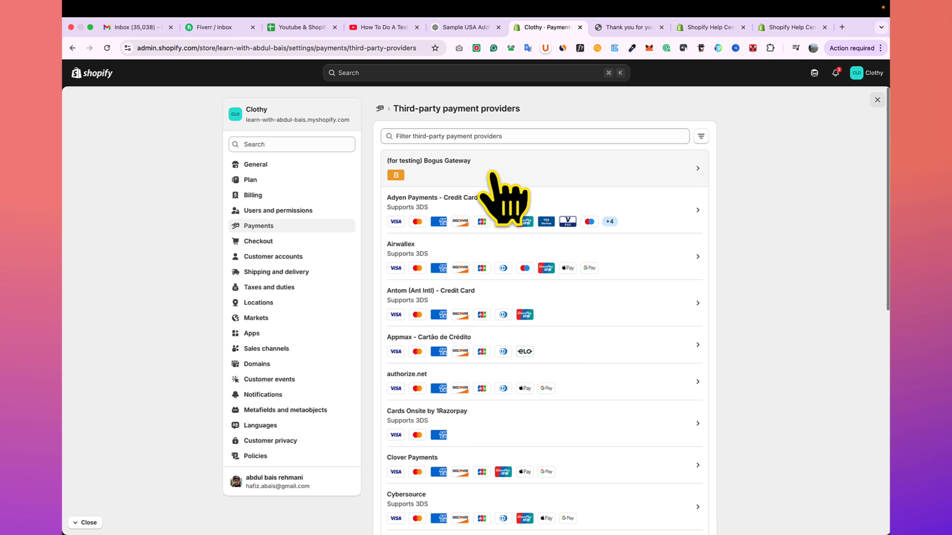
click(530, 176)
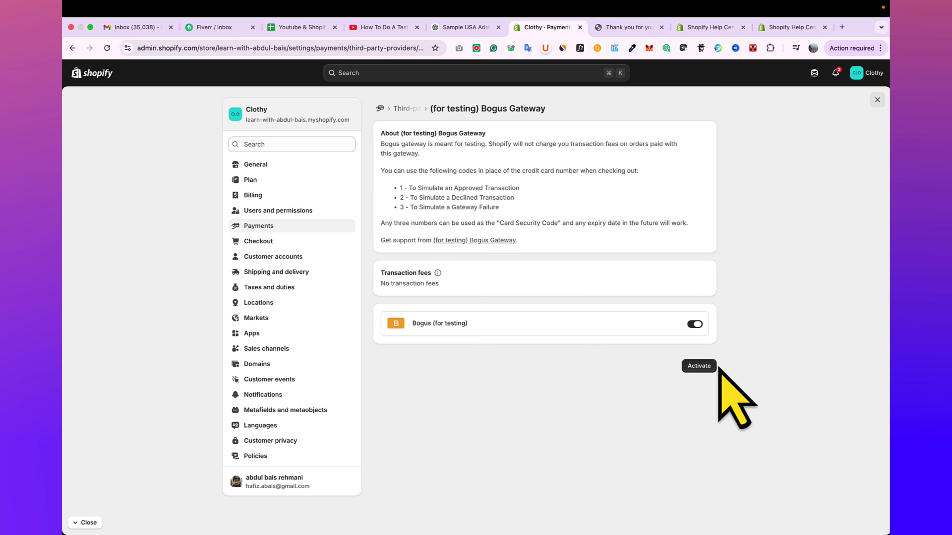
click(698, 366)
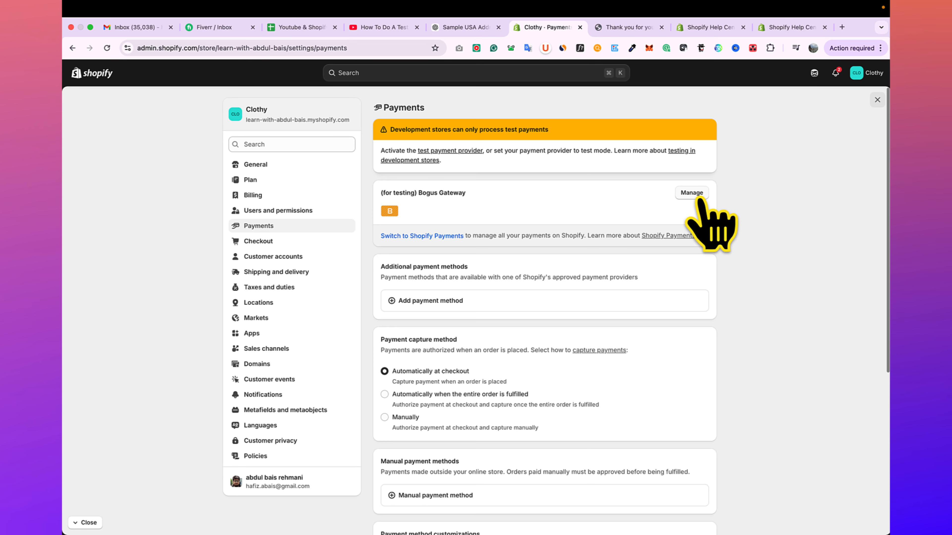
click(691, 192)
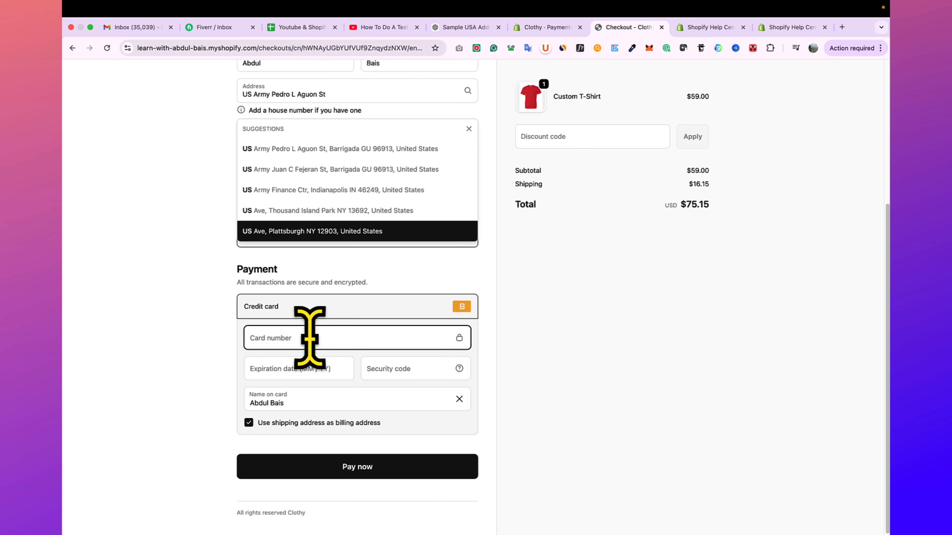
- Fill in the checkout's card number with the gateway's approved-transaction code, the expiration date 12/29 and the security code
text(1)
click(311, 367)
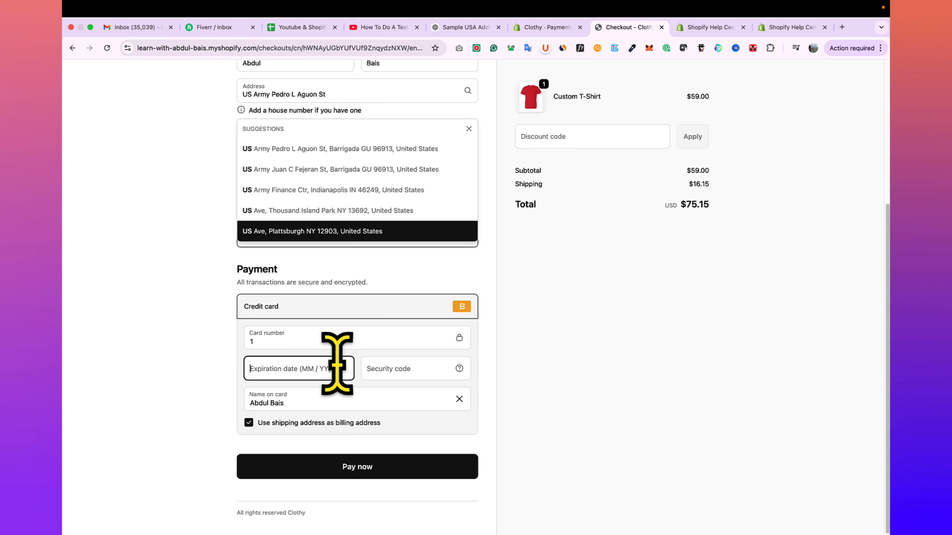
text(12 / )
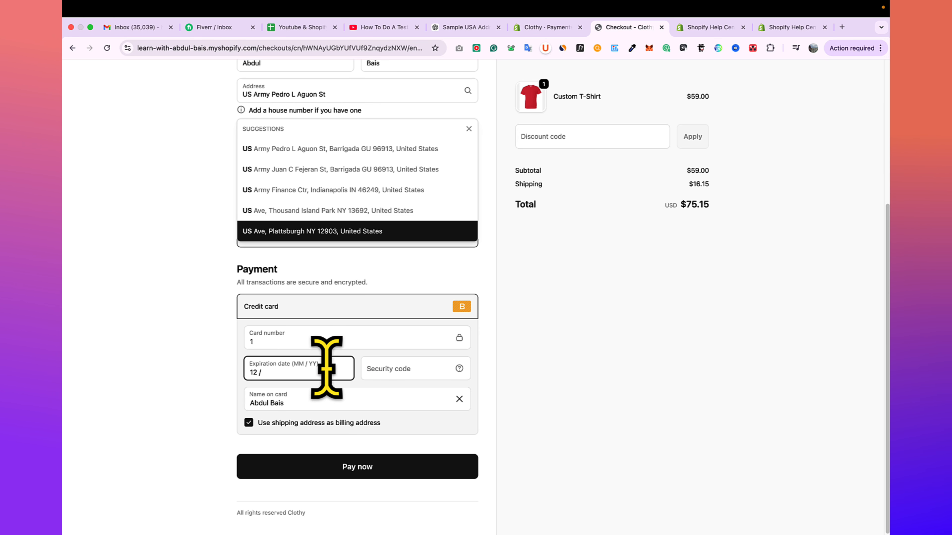
text(29)
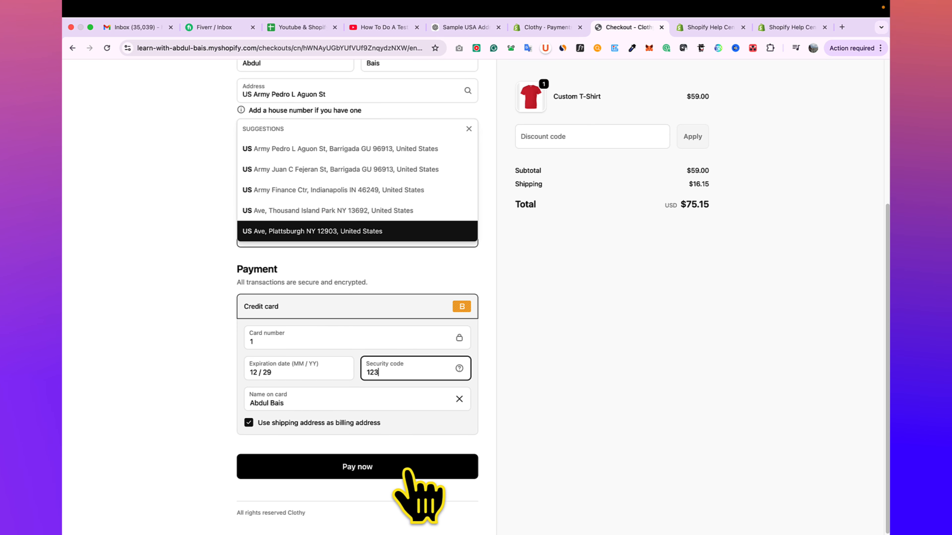
- Submit the Bogus Gateway test payment and highlight the order confirmation heading
click(377, 475)
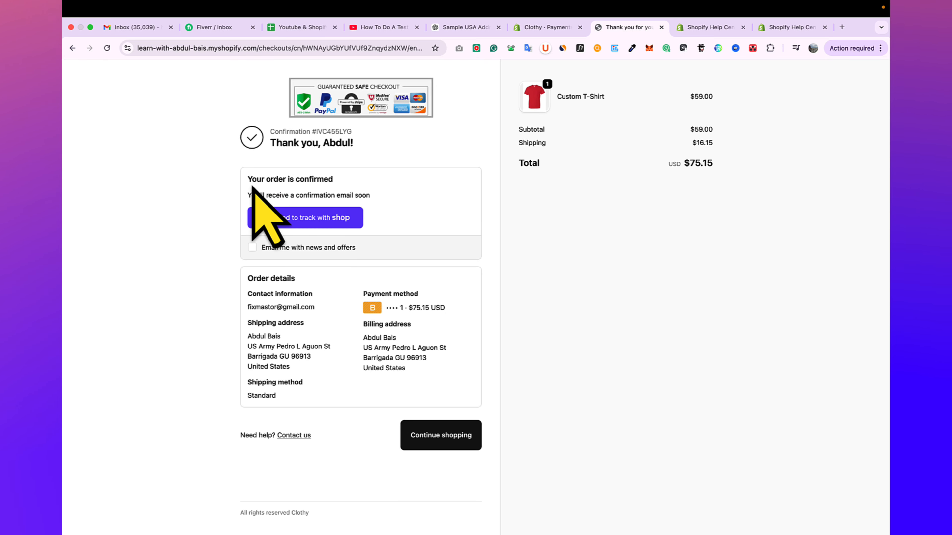
drag(250, 181, 344, 187)
click(440, 276)
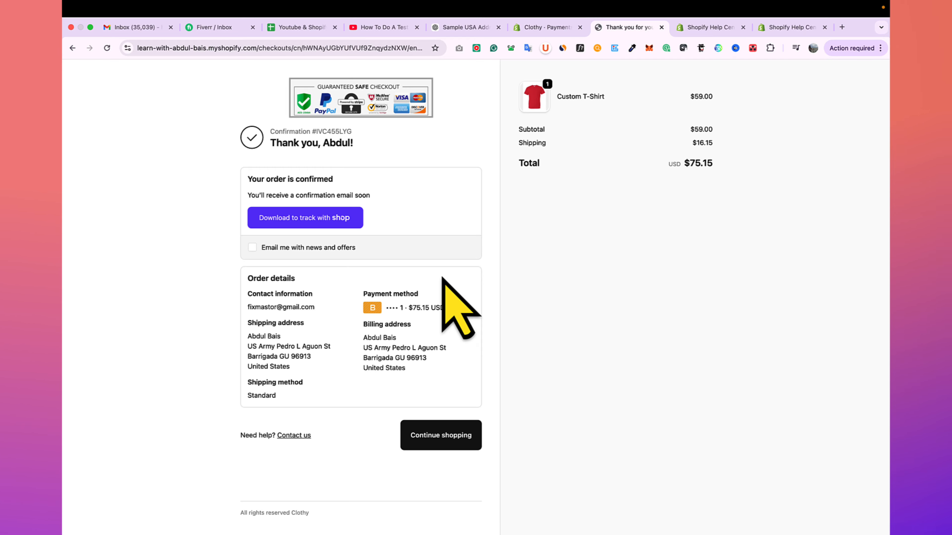
- Switch back to the Shopify admin, open the orders list and open the newest test order
click(545, 27)
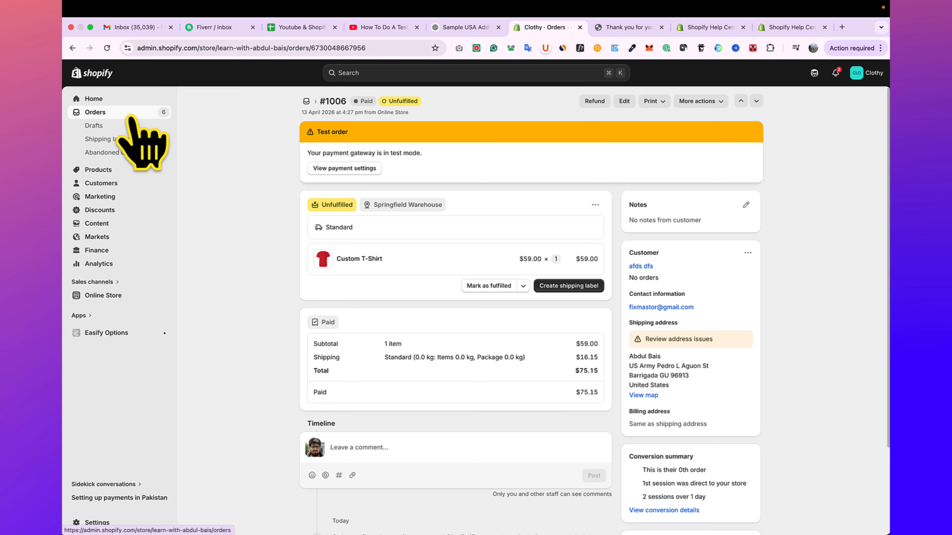
click(130, 113)
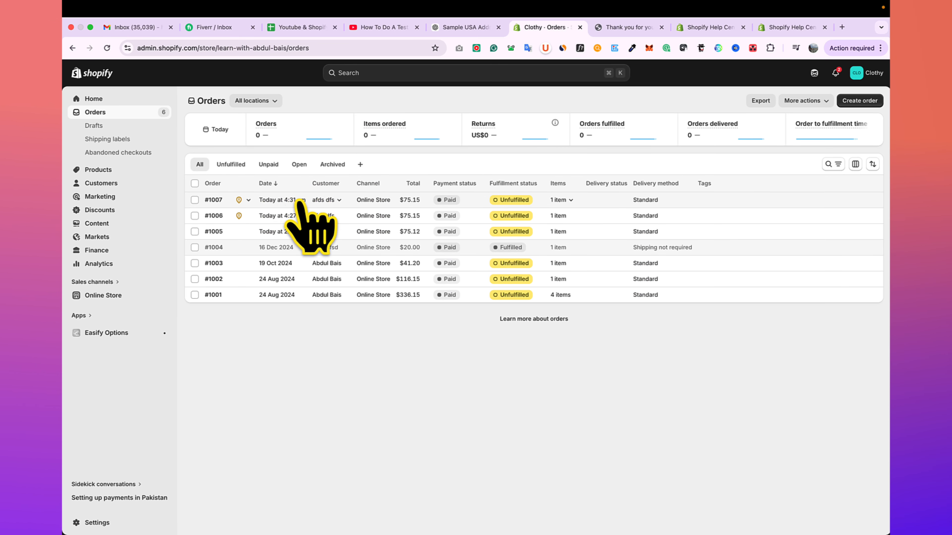
click(280, 202)
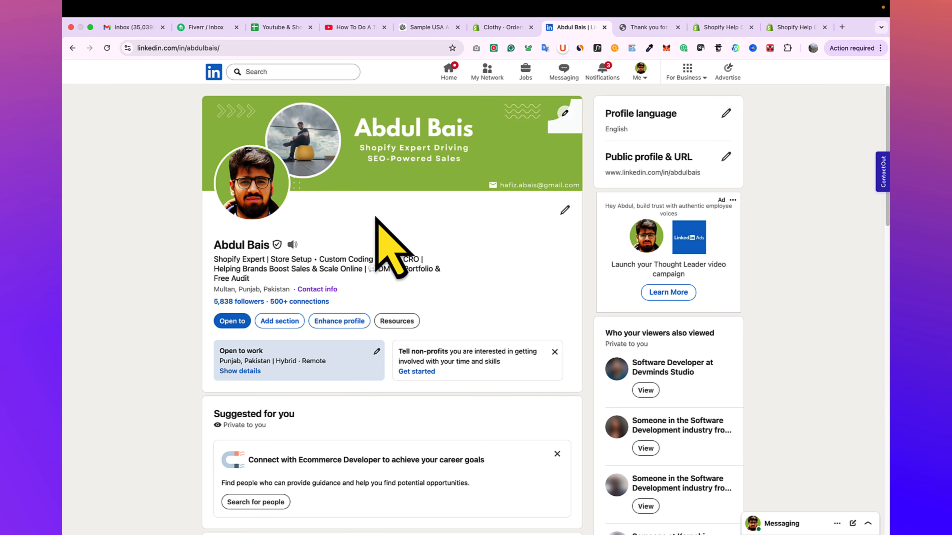
scroll(376, 218, down, 1)
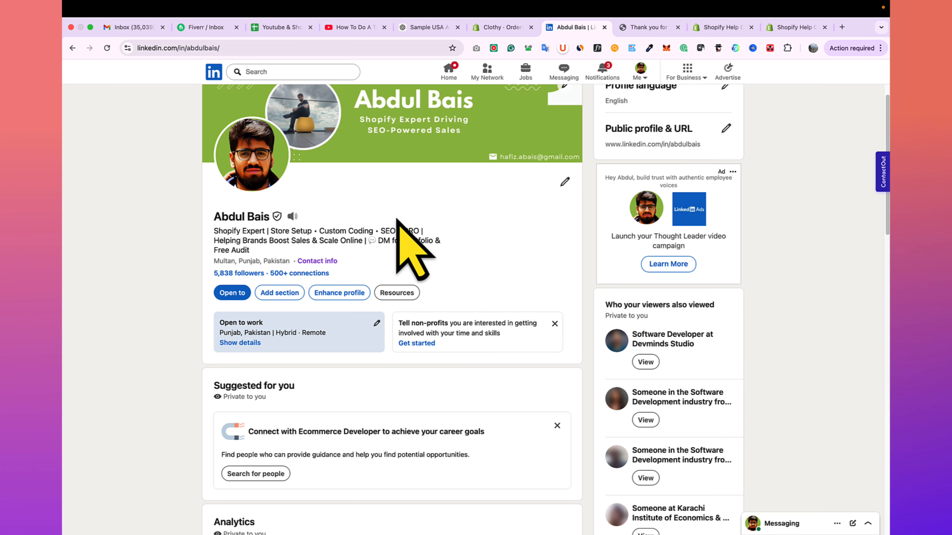